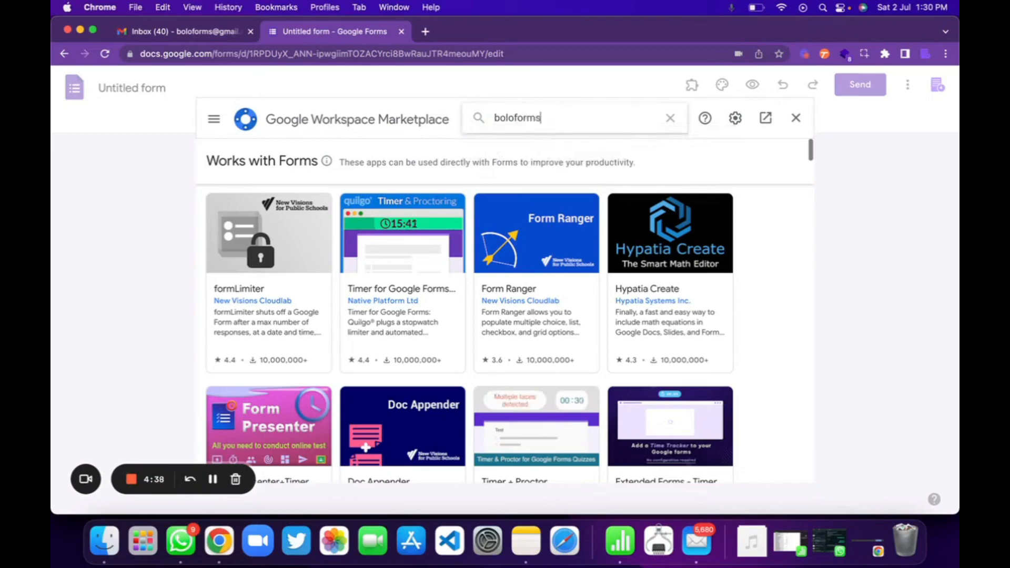
# Step: Search the Google Workspace Marketplace for boloforms and view the Form Approvals & Workflow add-on's listing
pyautogui.press('Return')
pyautogui.click(412, 318)
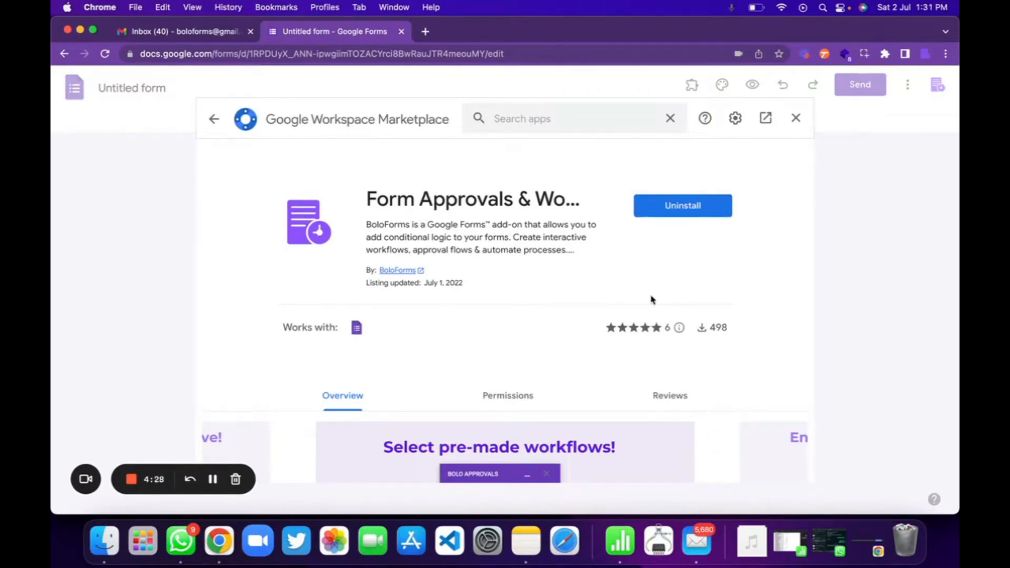
pyautogui.click(796, 118)
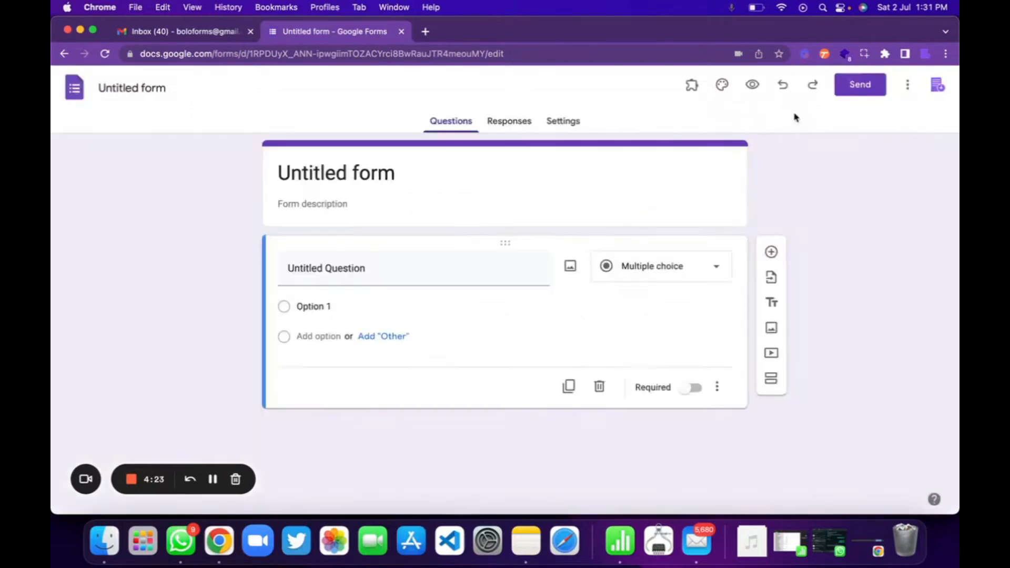
# Step: Launch the Form Approvals & Workflow Automation add-on on the reloaded form and apply its Leave/Vacation Request question template
pyautogui.click(105, 59)
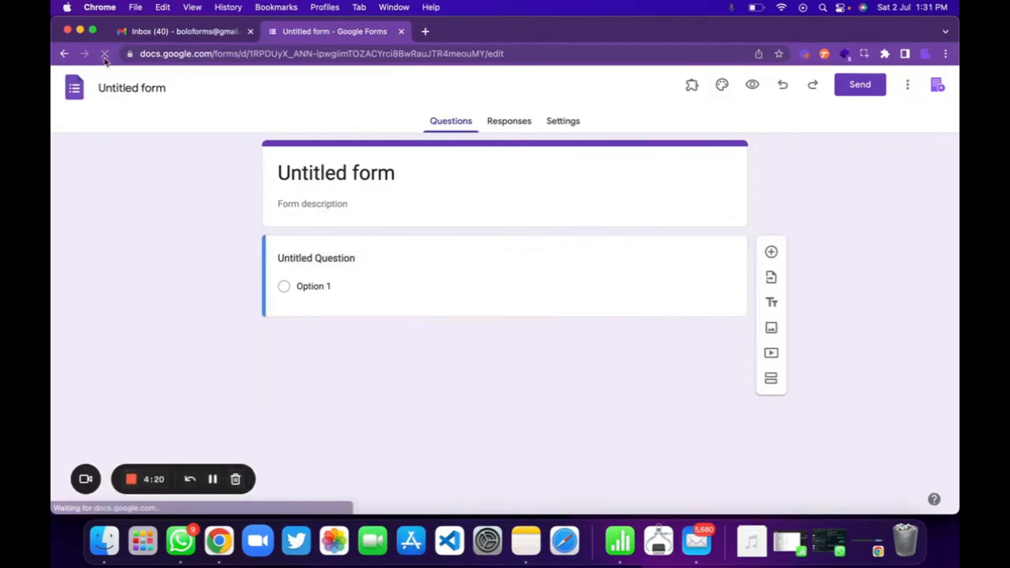
pyautogui.click(693, 89)
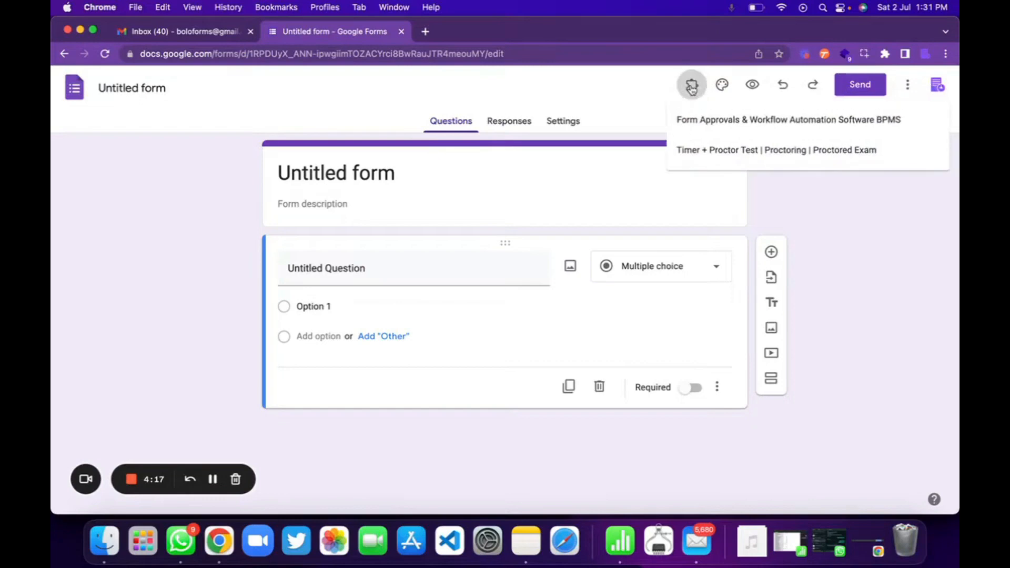
pyautogui.click(707, 120)
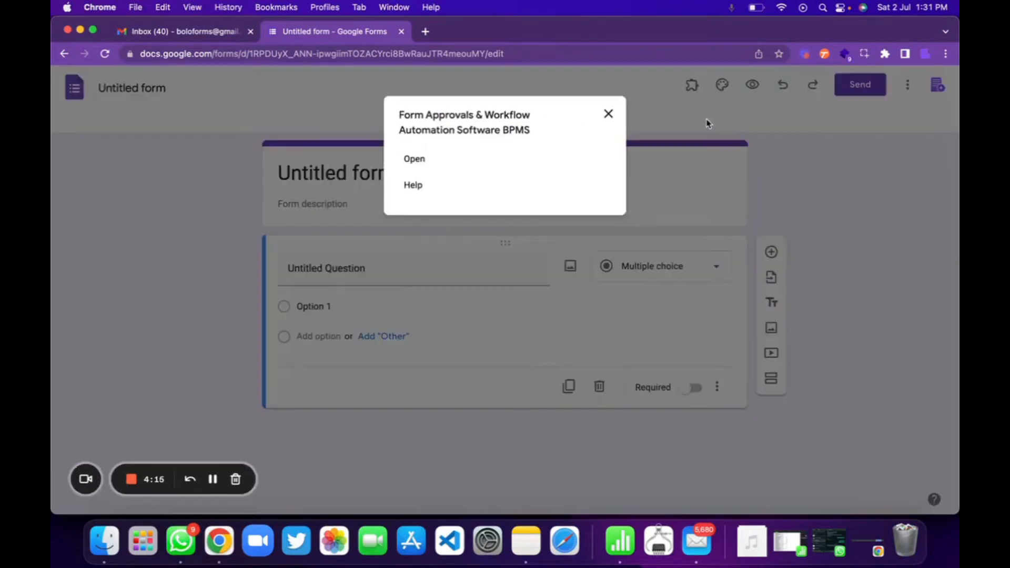
pyautogui.click(413, 159)
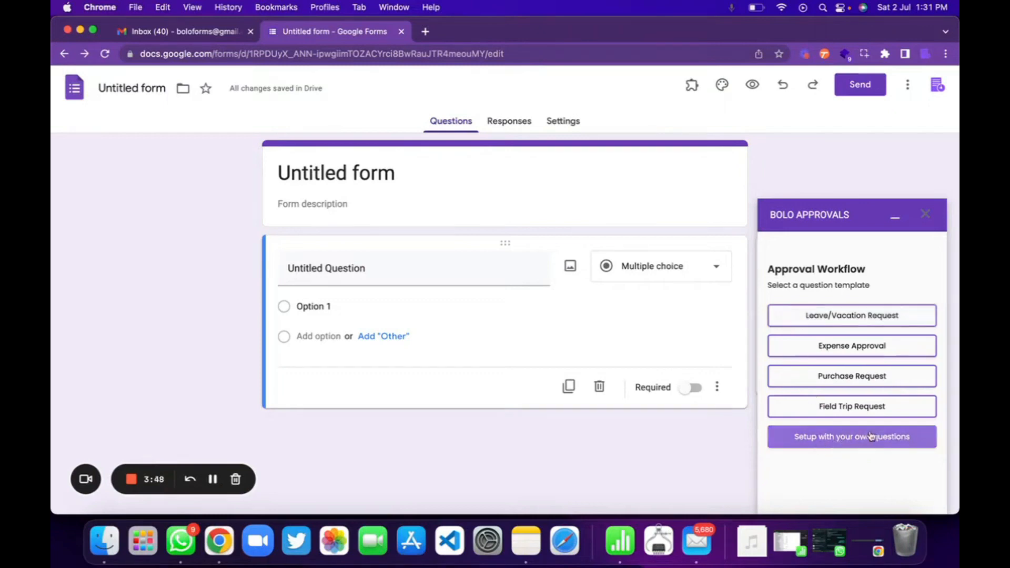
pyautogui.click(871, 319)
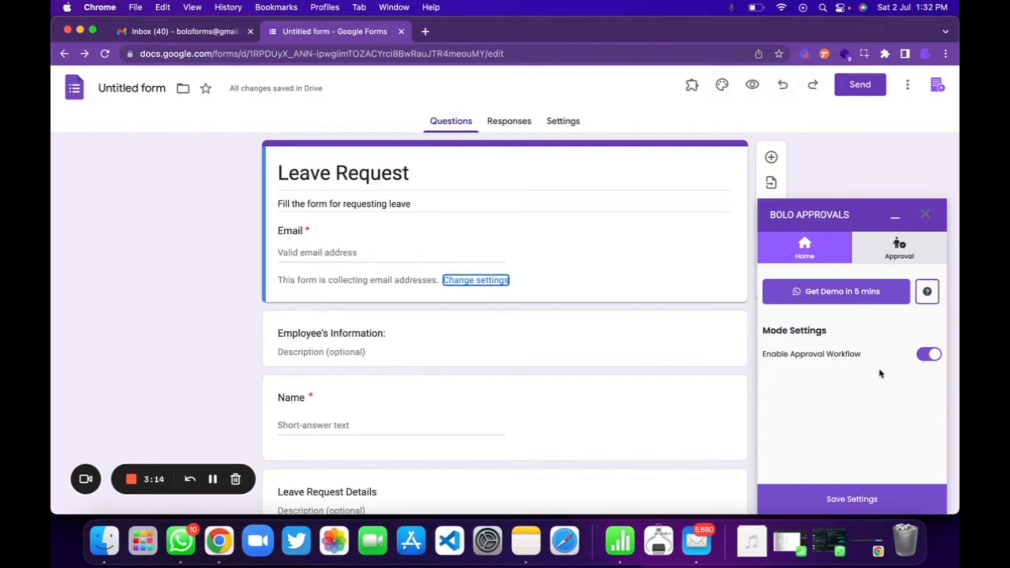
# Step: Set the approval recipient to the approver's e-mail with the "can approve" role and save the settings
pyautogui.click(905, 250)
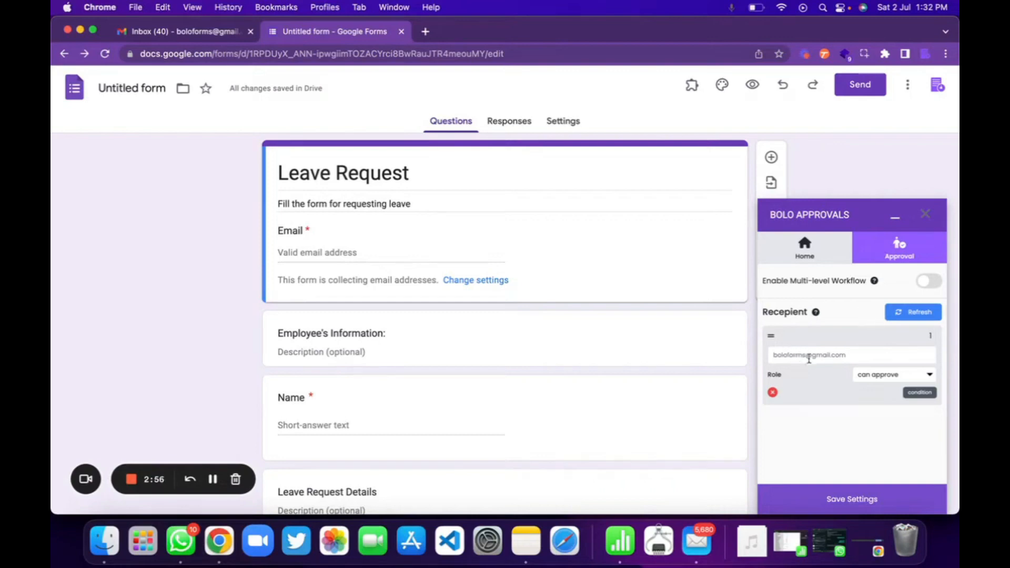
pyautogui.doubleClick(842, 357)
pyautogui.press('super+a')
pyautogui.click(884, 380)
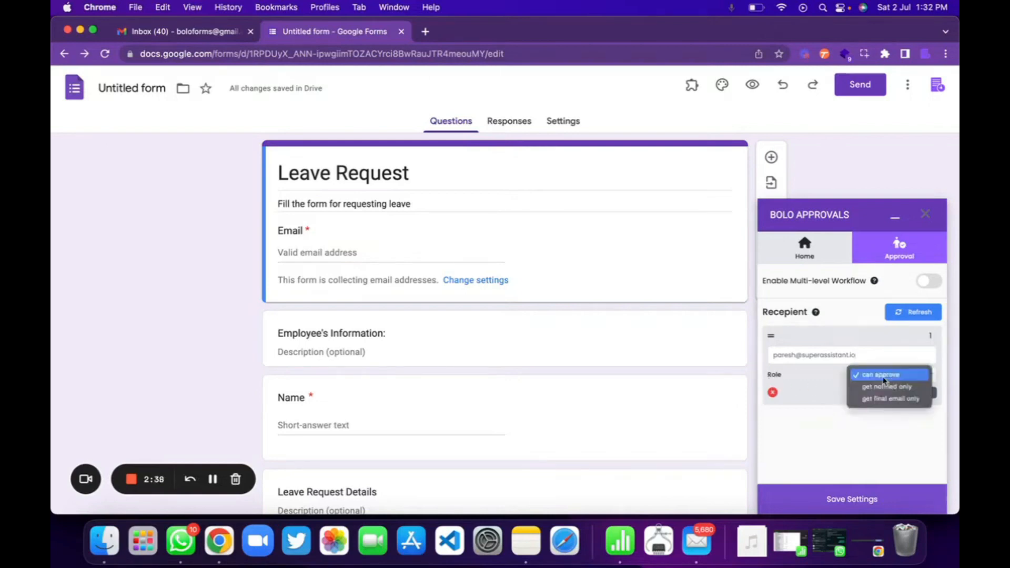
pyautogui.click(884, 378)
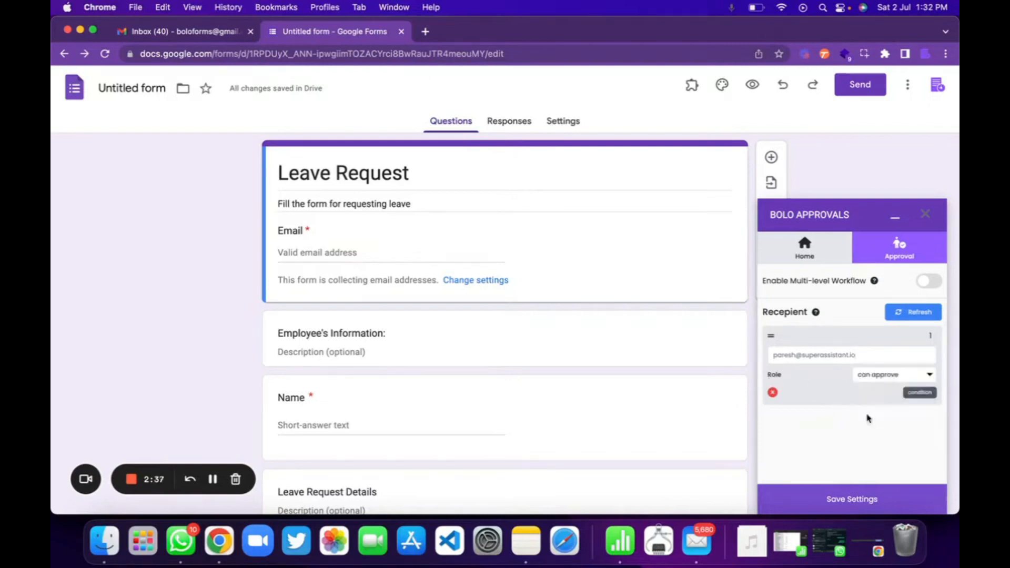
pyautogui.click(851, 499)
# Step: Preview the Leave Request form and fill in the respondent's e-mail and name
pyautogui.click(753, 85)
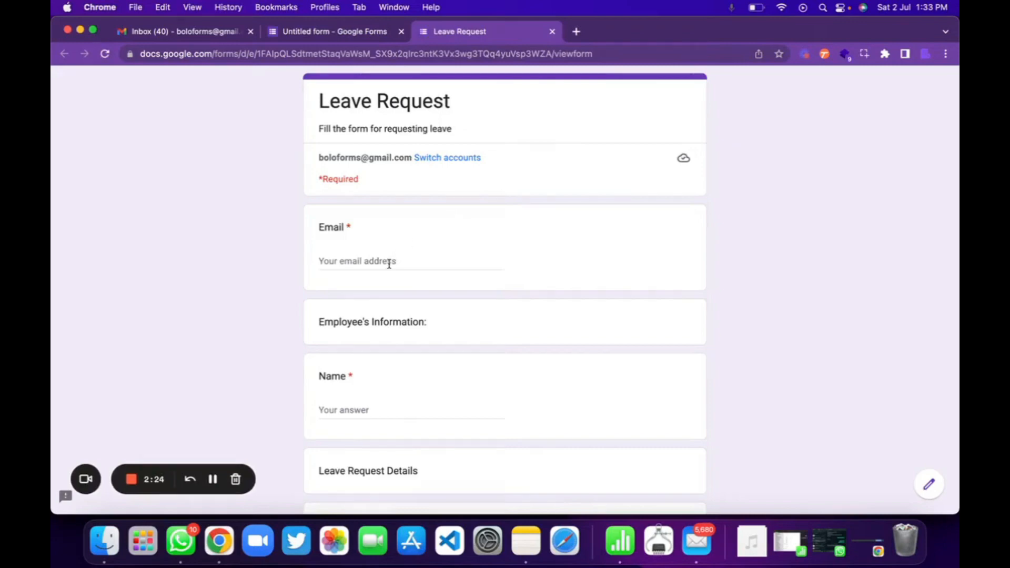
pyautogui.click(390, 263)
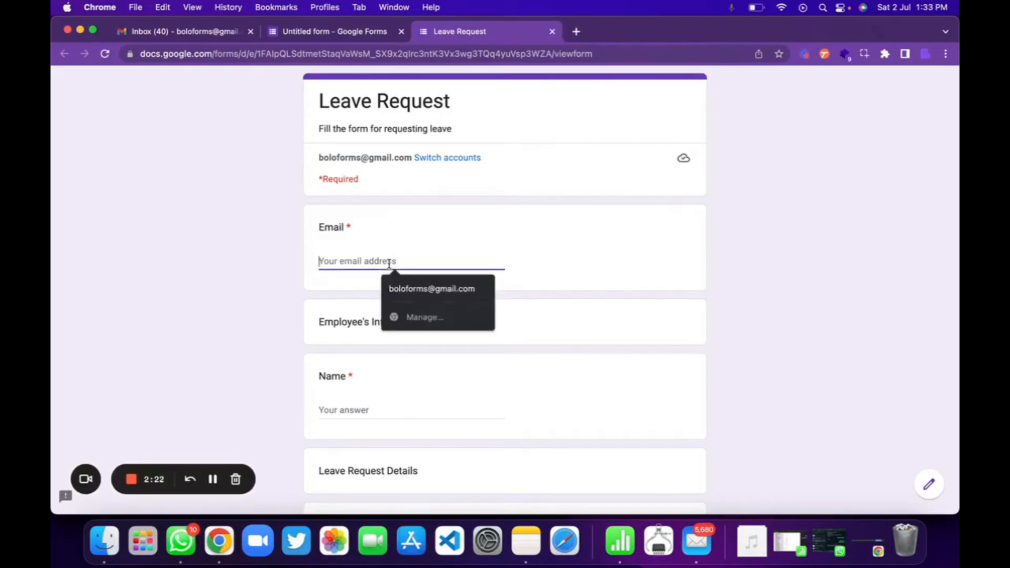
pyautogui.click(442, 290)
pyautogui.scroll(-2, 370, 392)
pyautogui.click(378, 348)
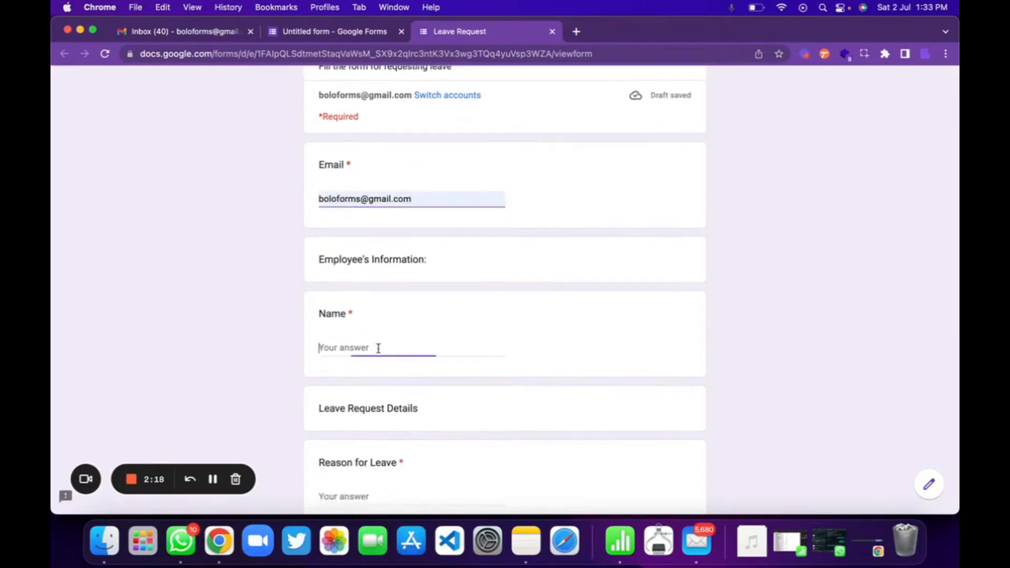
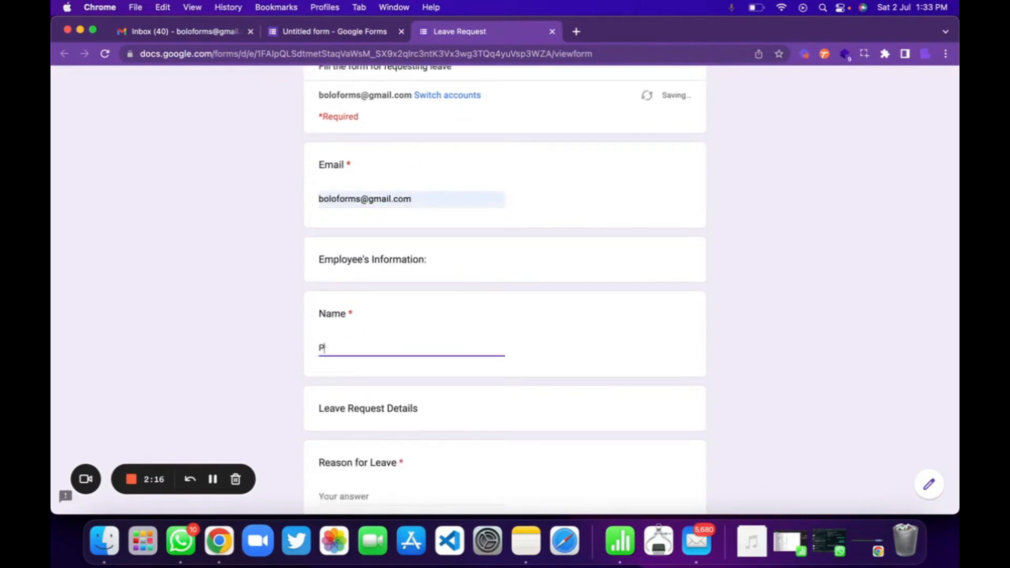
# Step: Enter "Family Holiday" as the reason for leave
pyautogui.scroll(-3, 380, 341)
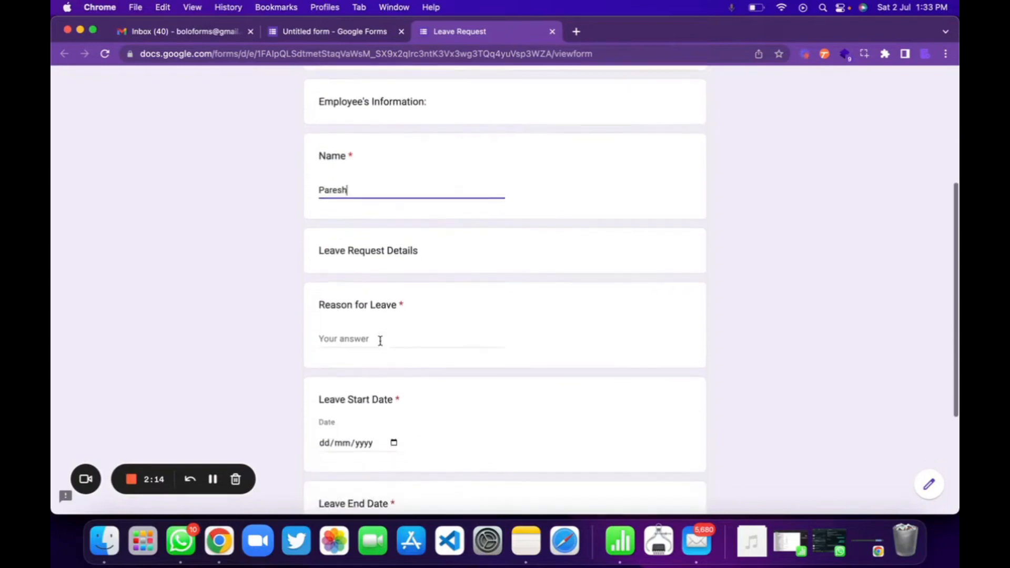
pyautogui.click(380, 341)
pyautogui.write('Family')
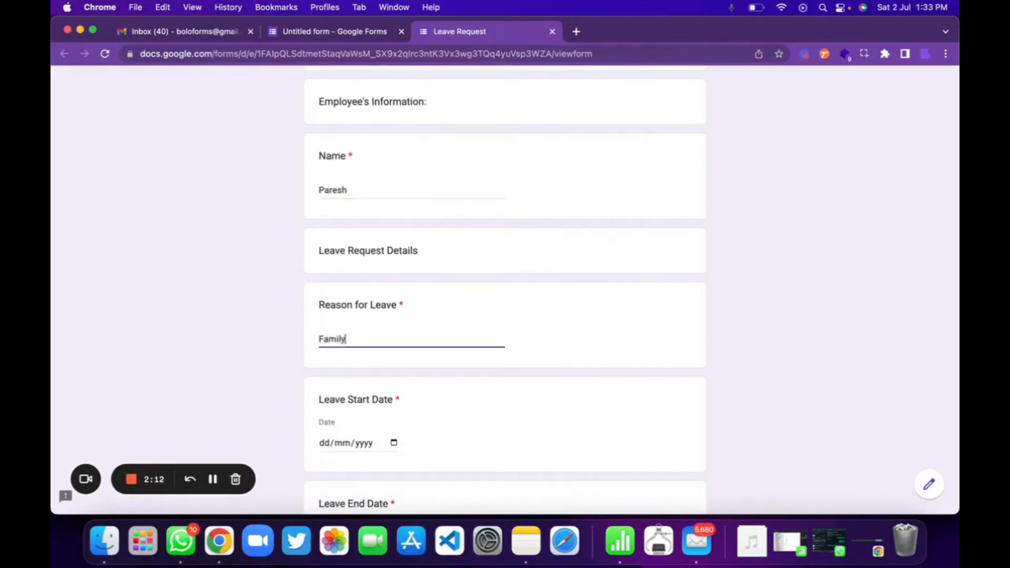
pyautogui.write(' Holiday')
# Step: Set the leave start date to 04/07/2022 and the end date to 07/07/2022, and submit the response
pyautogui.scroll(-3, 510, 367)
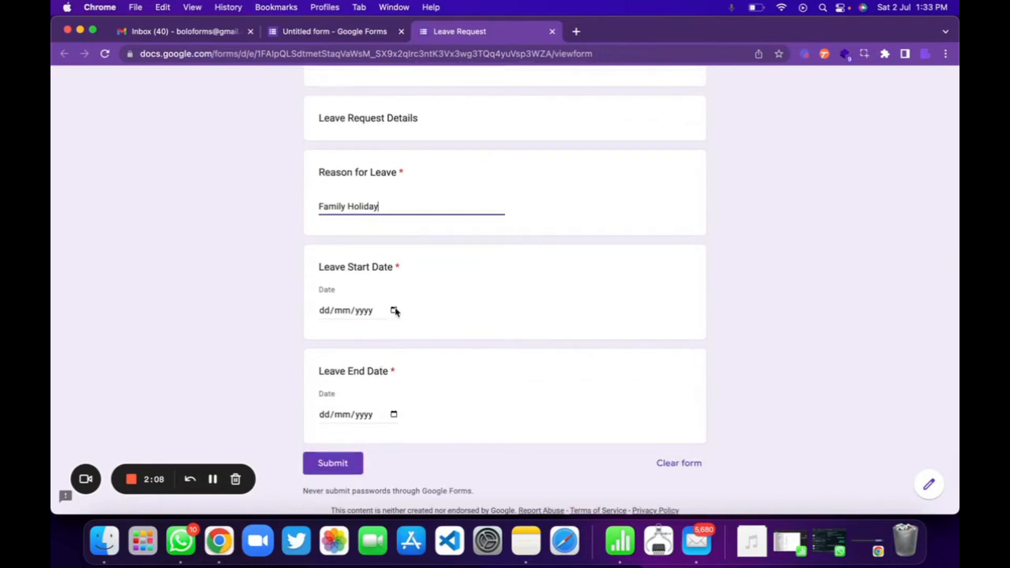
pyautogui.click(394, 311)
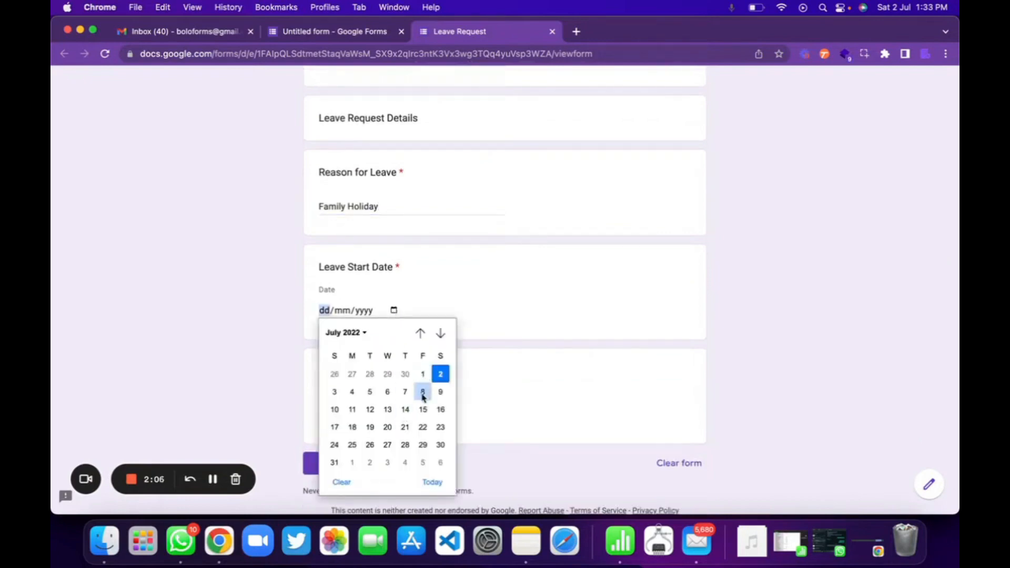
pyautogui.click(353, 396)
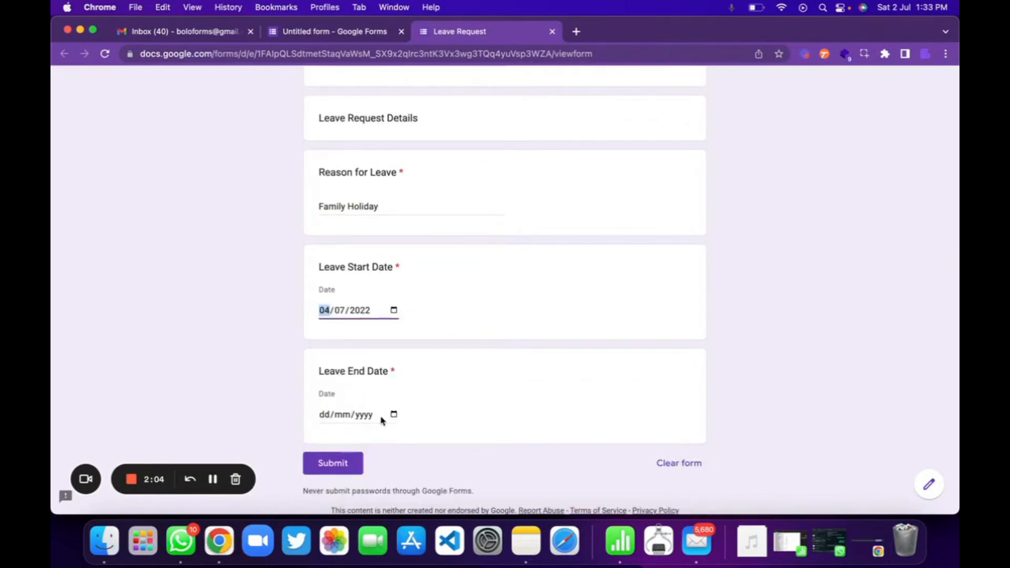
pyautogui.click(394, 414)
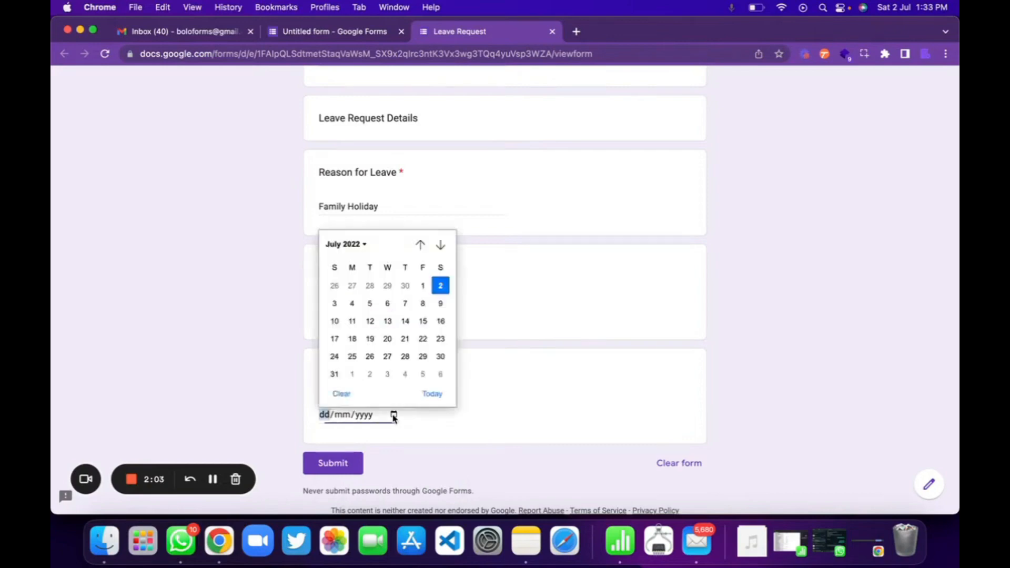
pyautogui.click(405, 304)
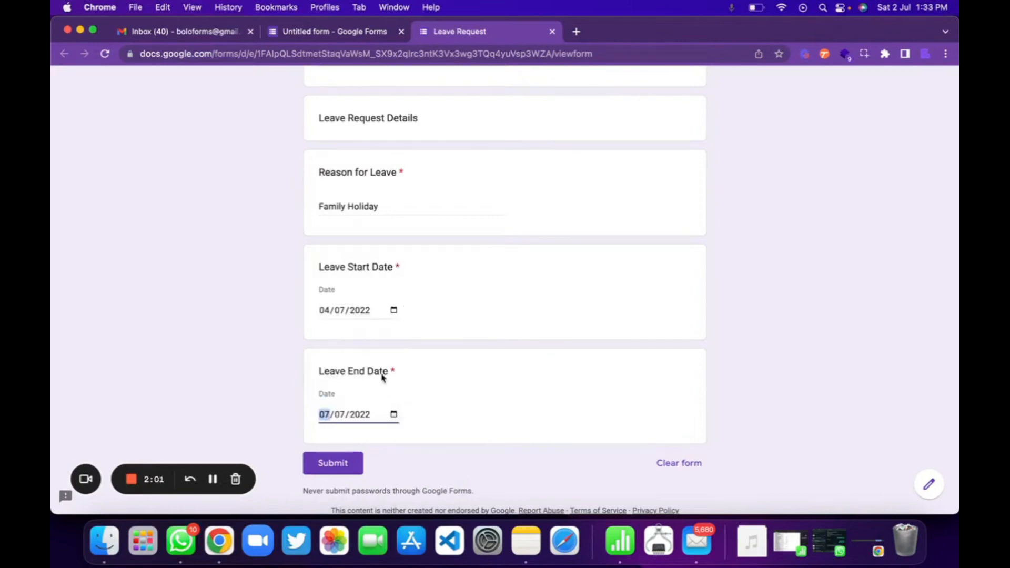
pyautogui.click(334, 464)
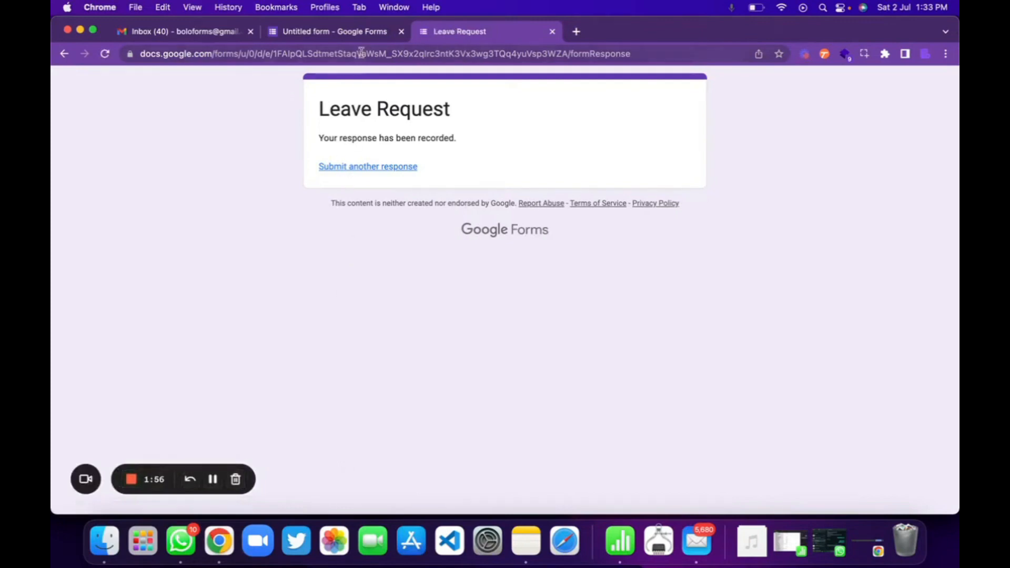
# Step: Open the Leave Request response spreadsheet from the reloaded form's responses
pyautogui.click(368, 31)
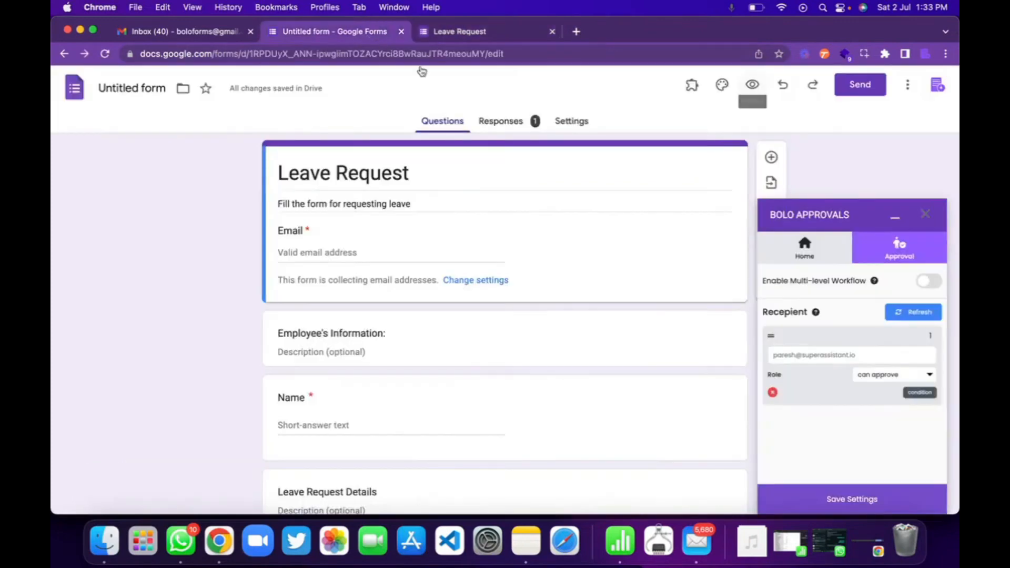
pyautogui.click(509, 129)
pyautogui.click(700, 161)
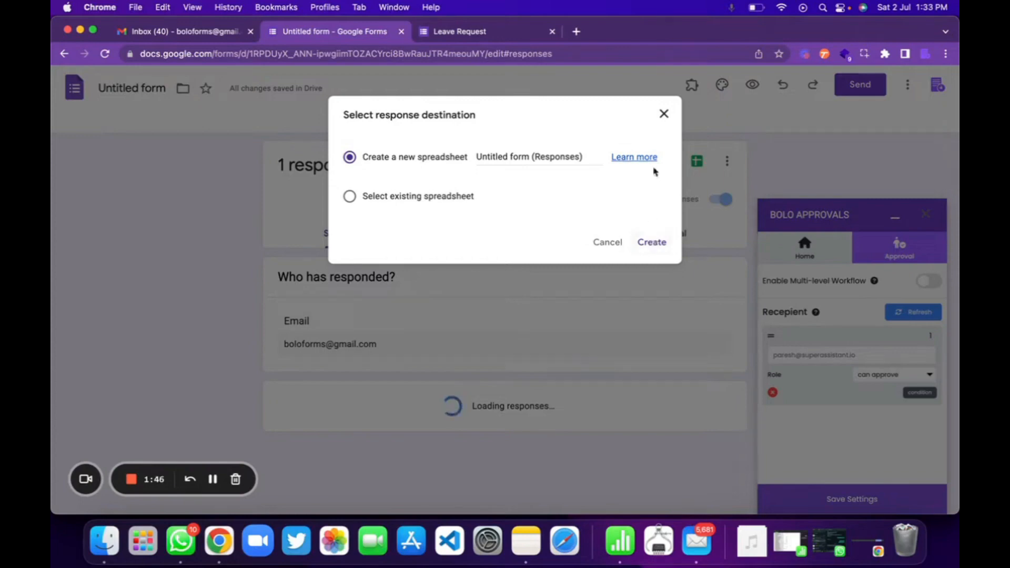
pyautogui.click(664, 113)
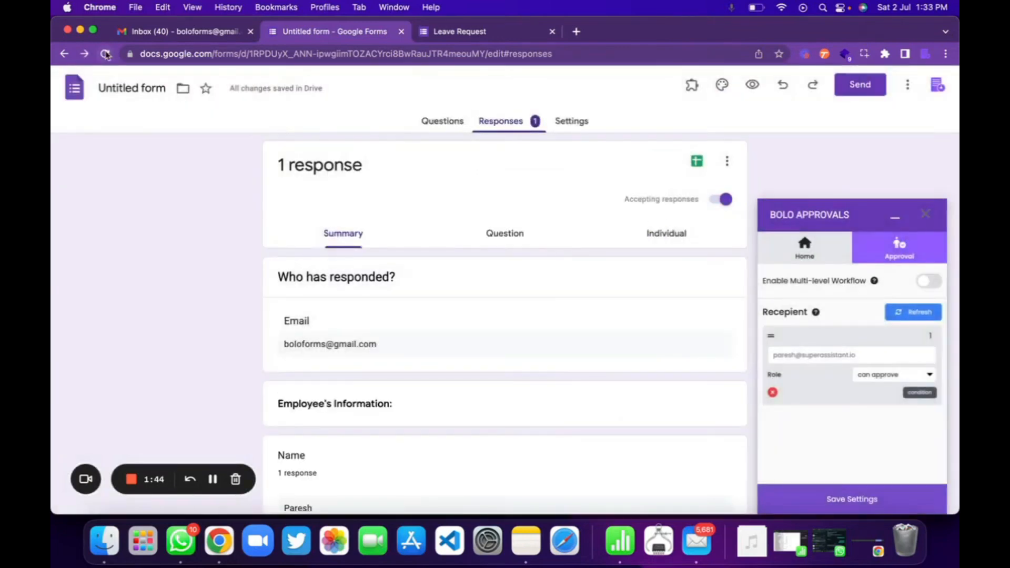
pyautogui.click(105, 55)
pyautogui.click(502, 123)
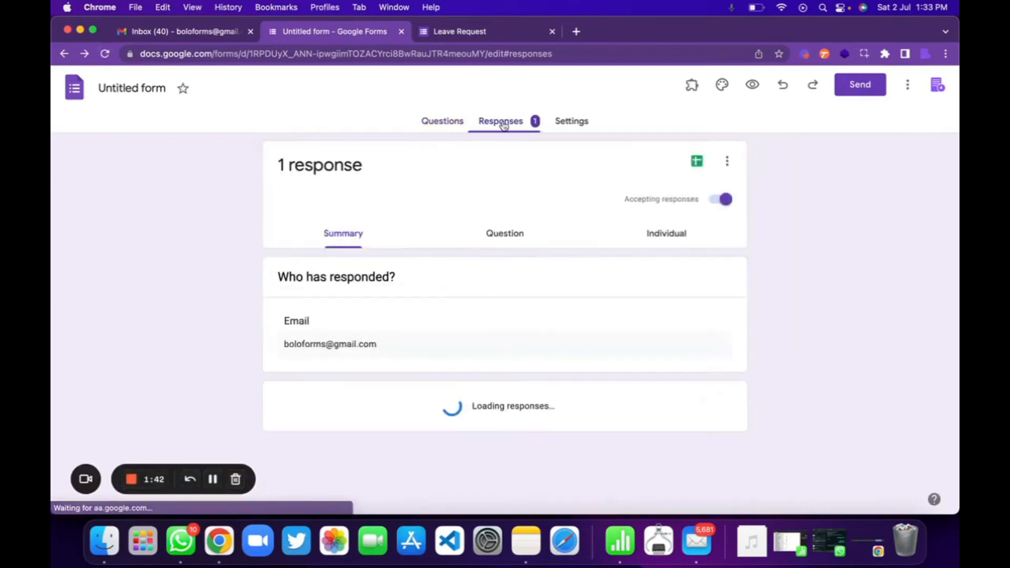
pyautogui.click(698, 163)
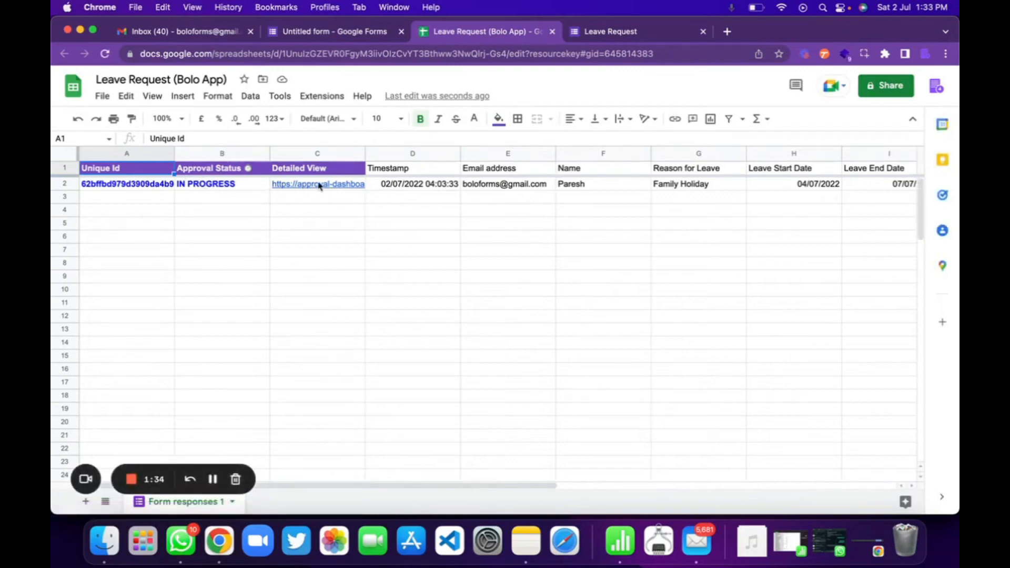
# Step: Sign in to the BoloForms approval dashboard with Google through the sheet's Detailed View link, and view the Leave Request response's details
pyautogui.moveTo(363, 188)
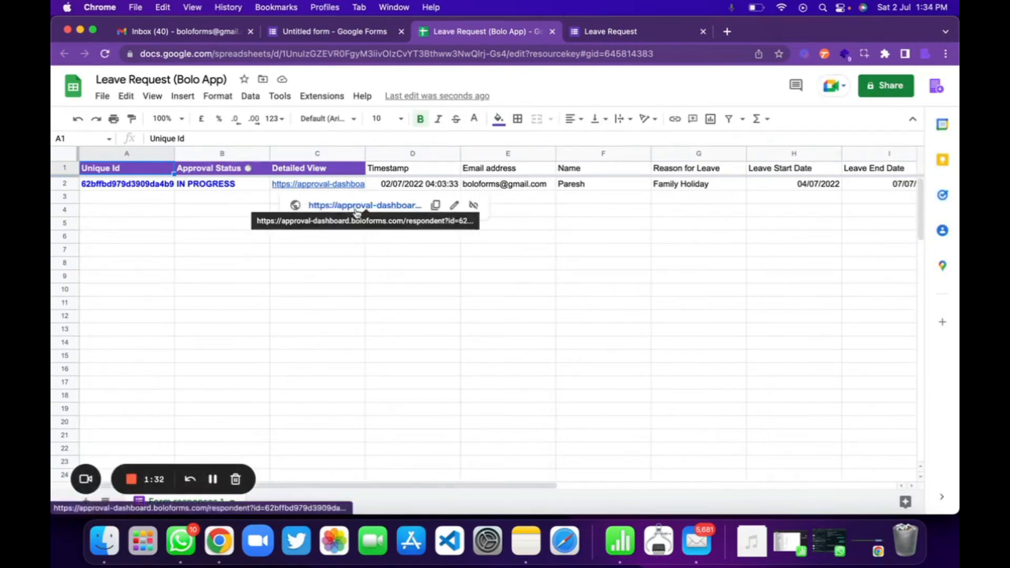
pyautogui.click(354, 207)
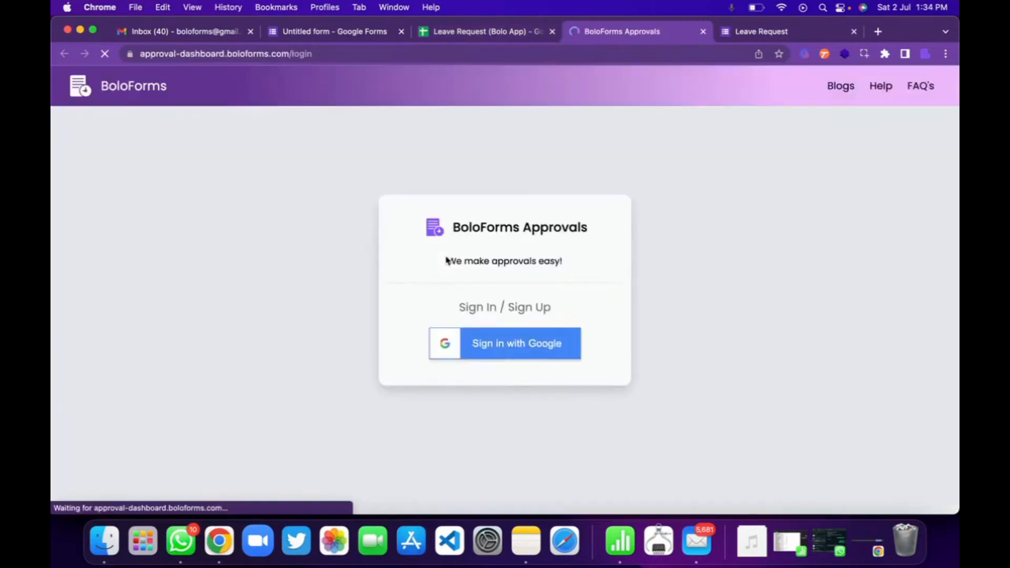
pyautogui.click(531, 352)
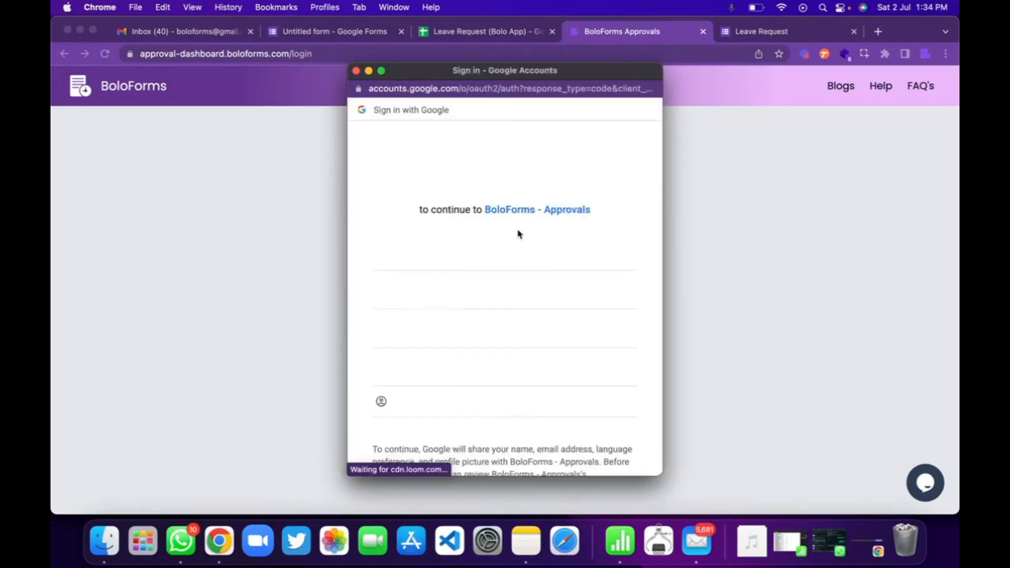
pyautogui.click(463, 252)
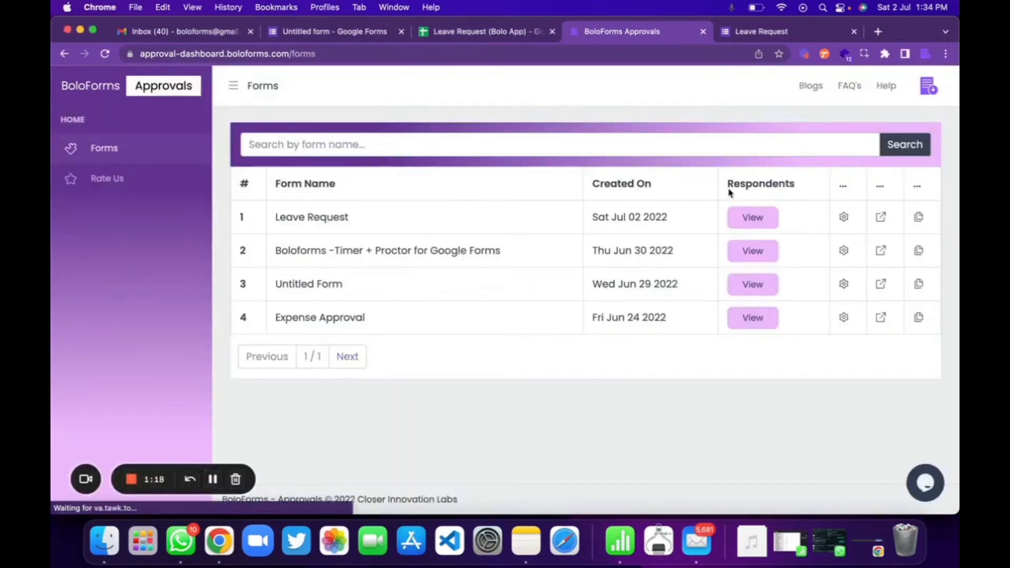
pyautogui.click(751, 224)
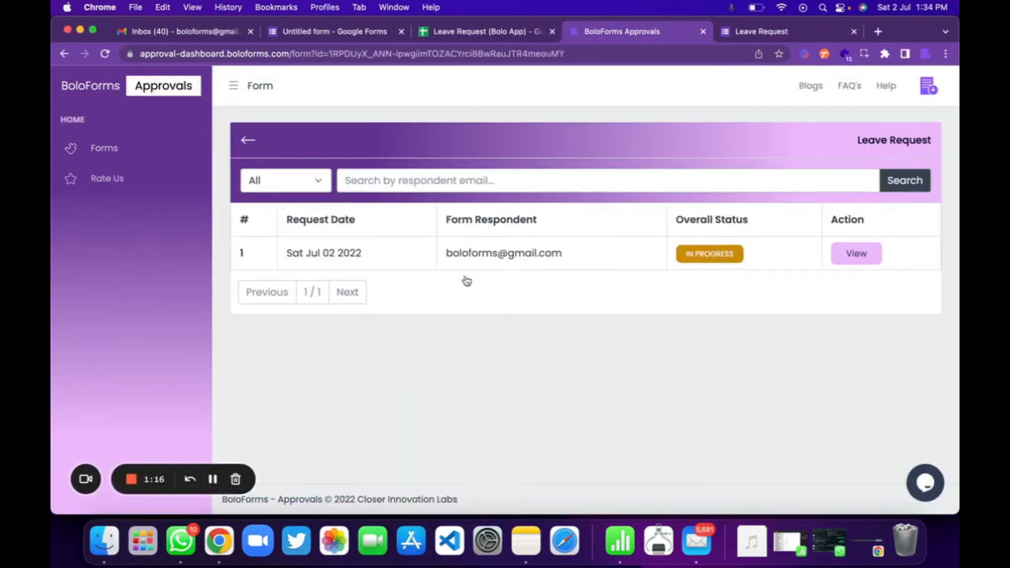
pyautogui.click(855, 256)
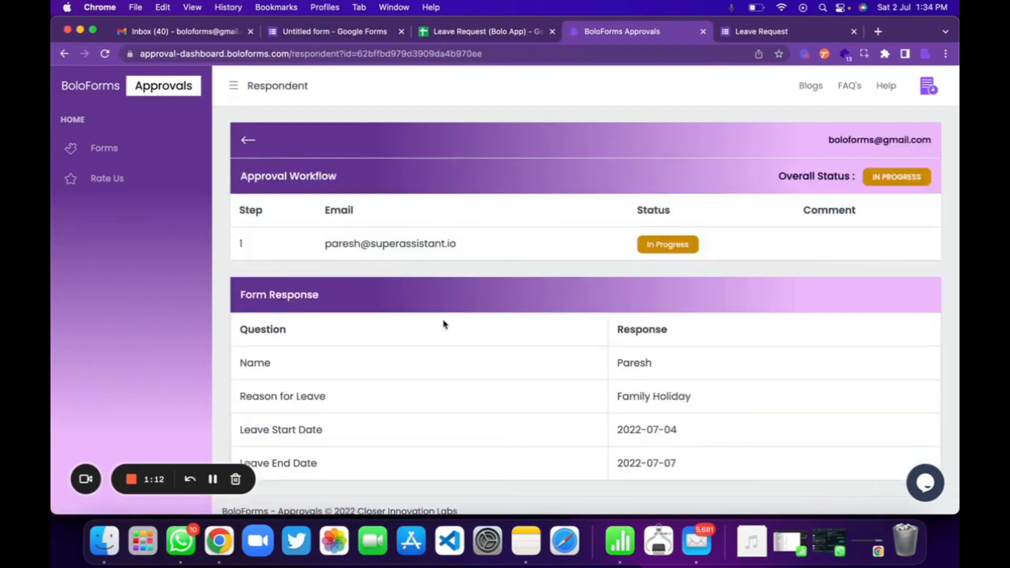
# Step: Switch to the approver's Gmail inbox and open the "A New Request Requires Your Approval!" email down to its approval options
pyautogui.hotkey('ctrl', 'Up')
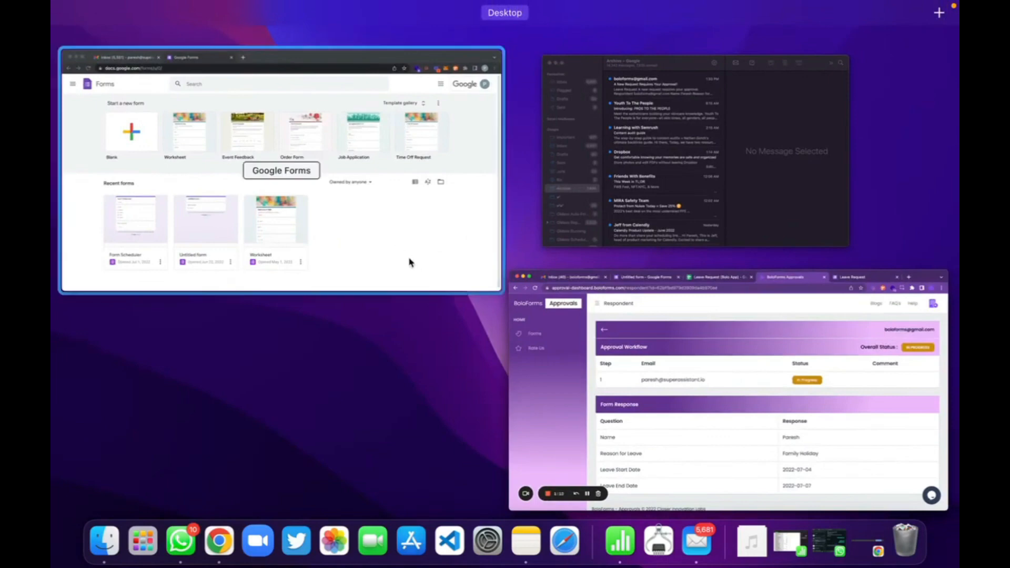
pyautogui.click(378, 214)
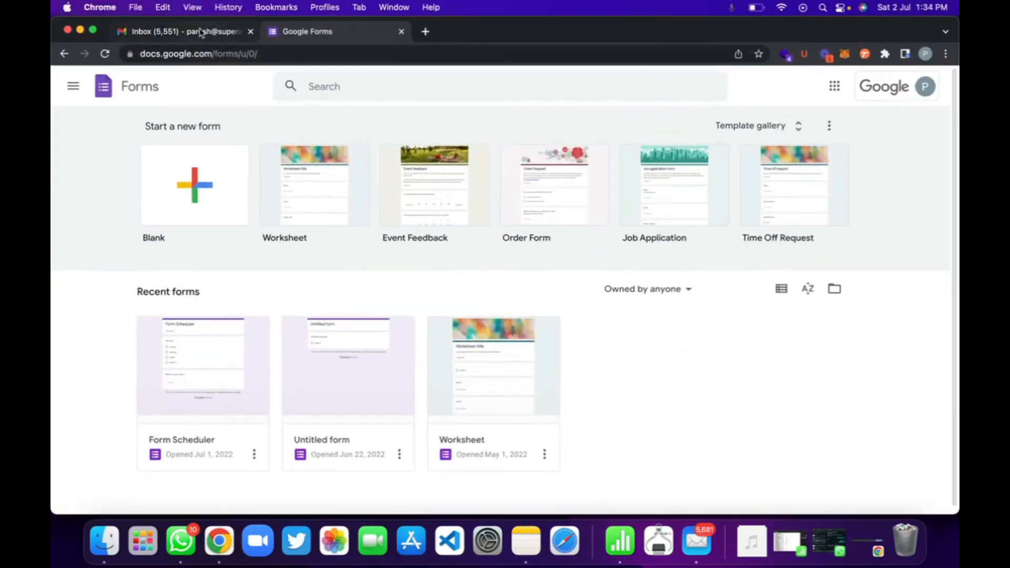
pyautogui.click(201, 32)
pyautogui.click(383, 152)
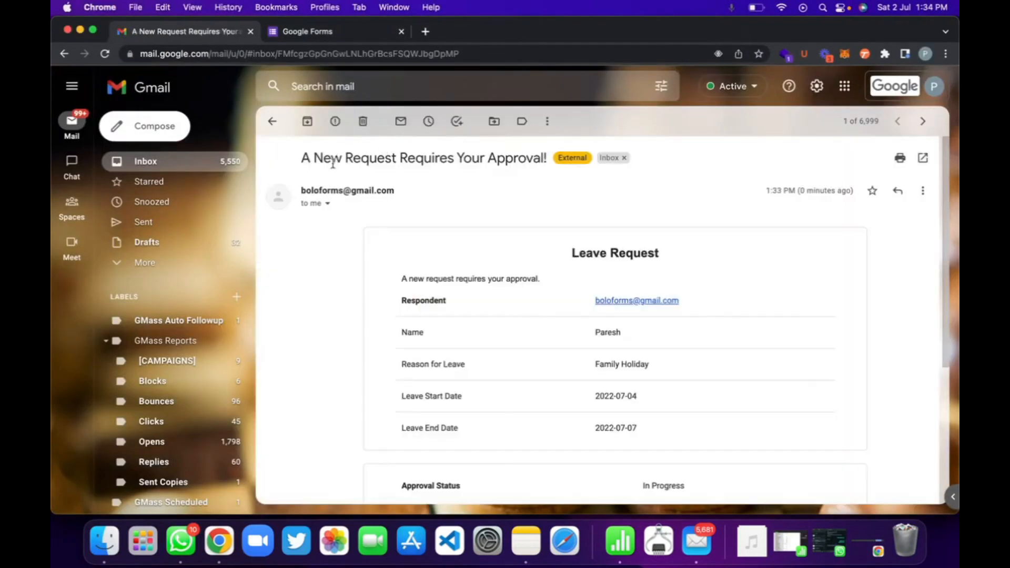
pyautogui.scroll(-5, 455, 319)
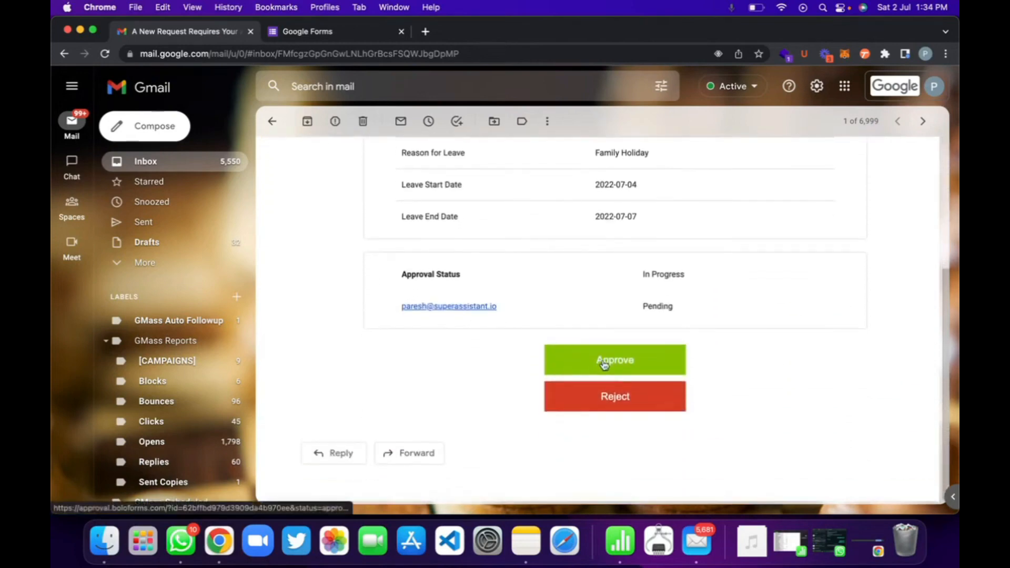
# Step: Approve the leave request from the email, submitting the comment "Yes" on the Bolo Approvals page
pyautogui.click(604, 362)
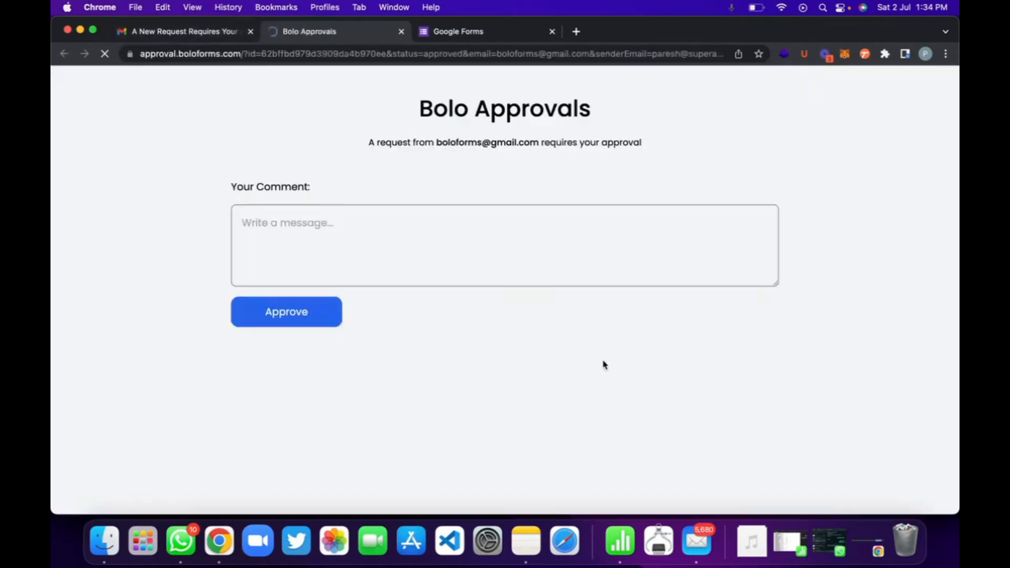
pyautogui.click(376, 221)
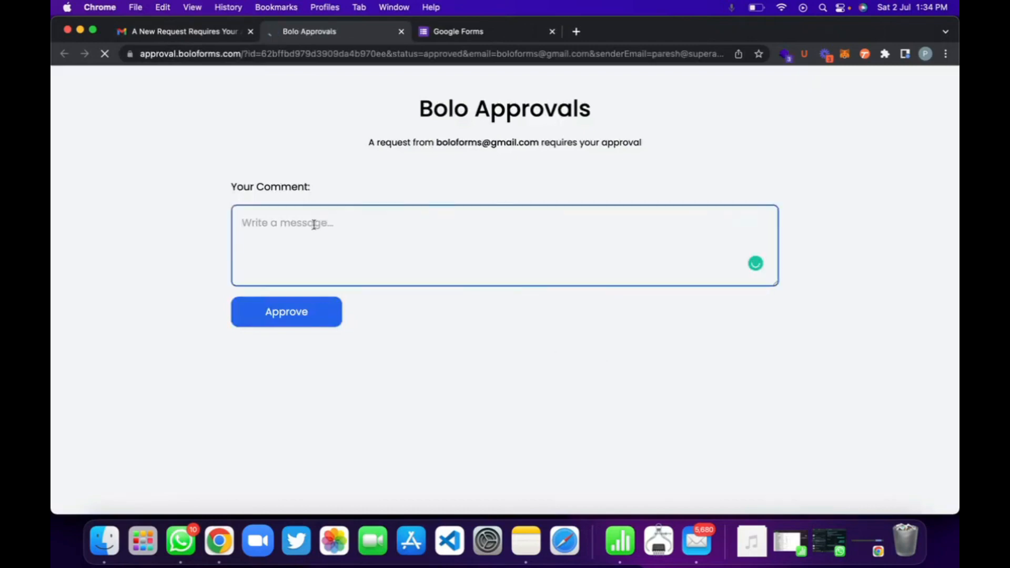
pyautogui.write('YEs')
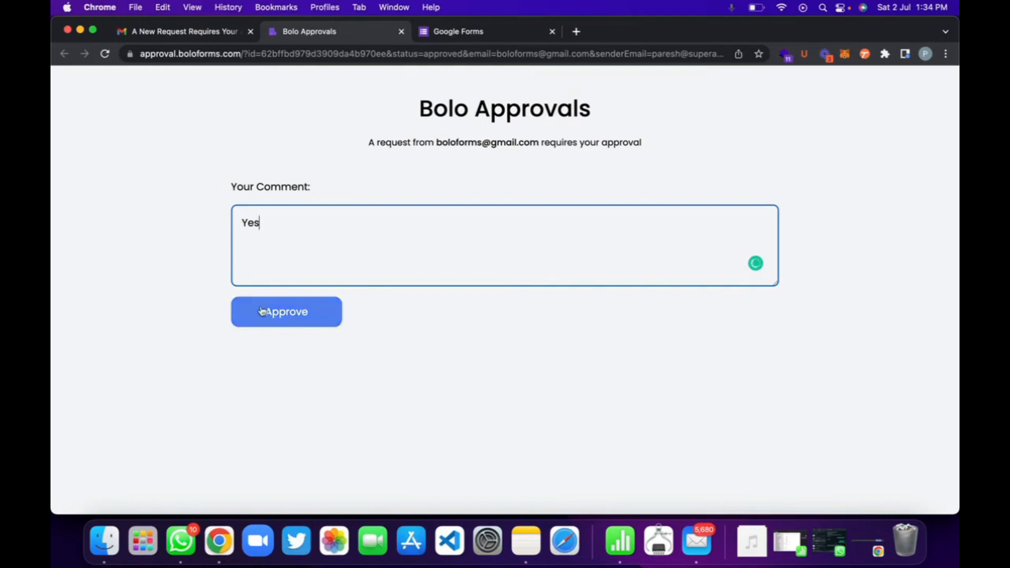
pyautogui.click(274, 324)
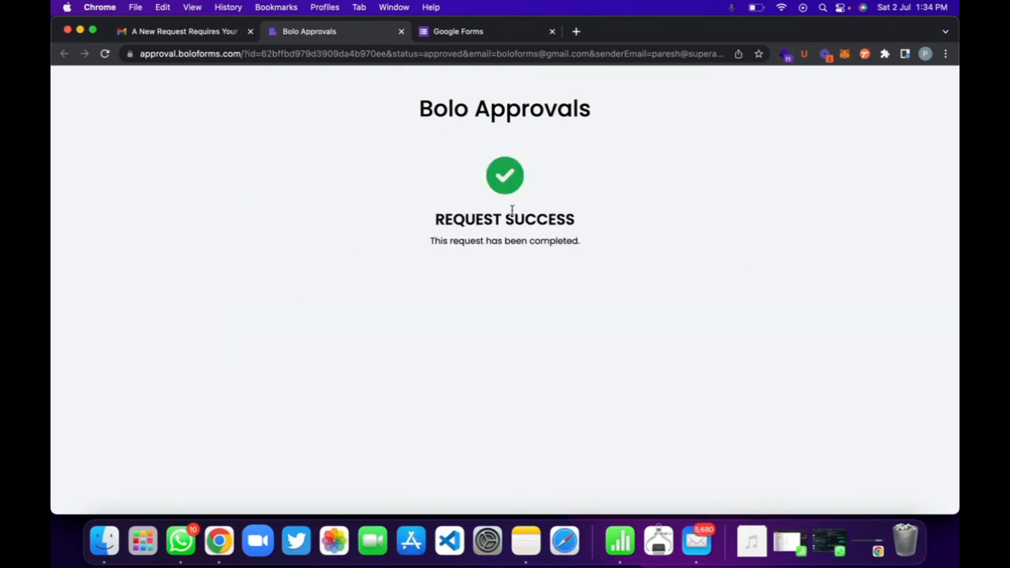
# Step: Reload the response details in the BoloForms approval dashboard, and check the request's approval status there and in the Leave Request spreadsheet
pyautogui.hotkey('ctrl', 'Up')
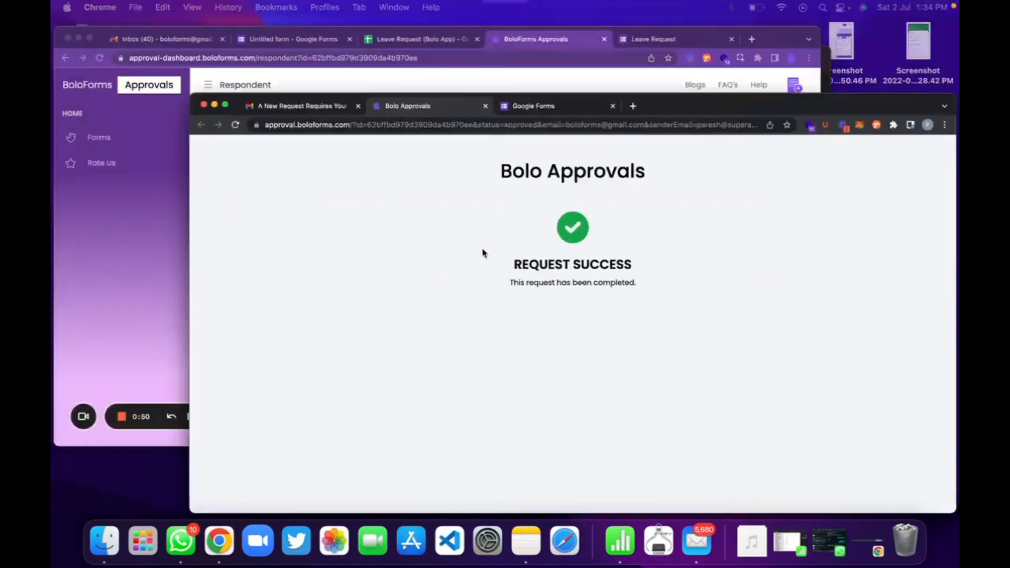
pyautogui.click(445, 170)
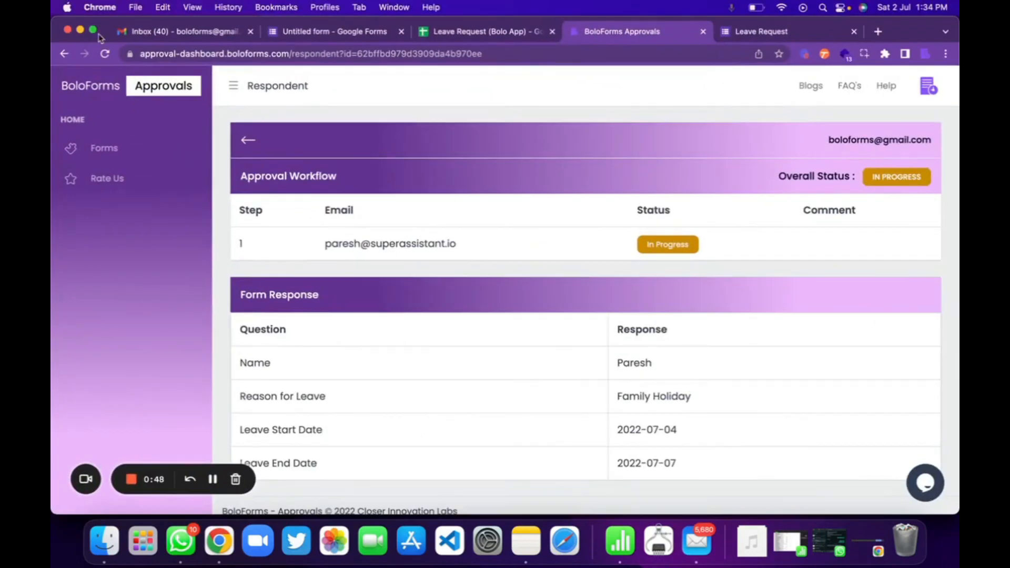
pyautogui.click(106, 55)
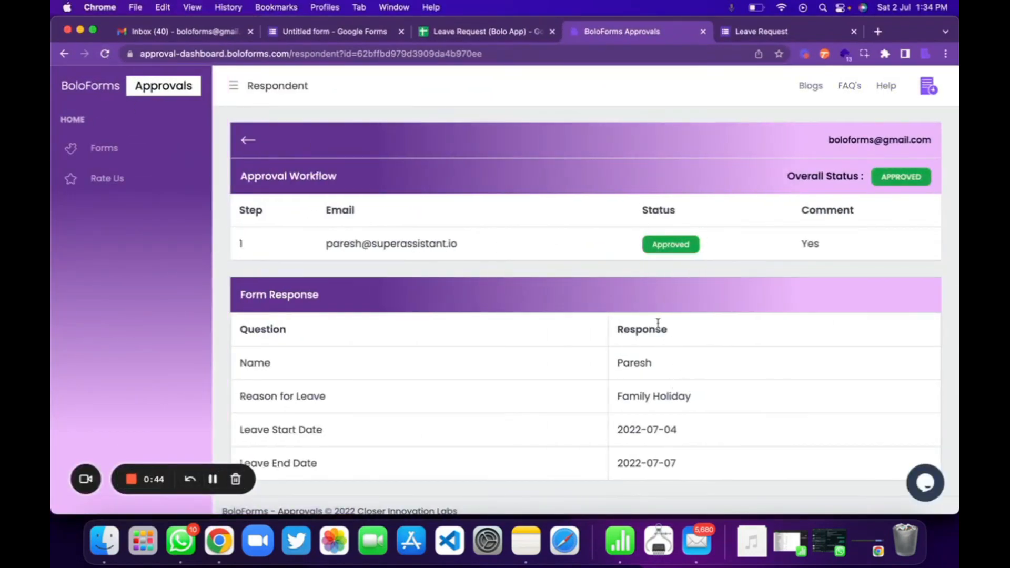
pyautogui.scroll(-1, 642, 468)
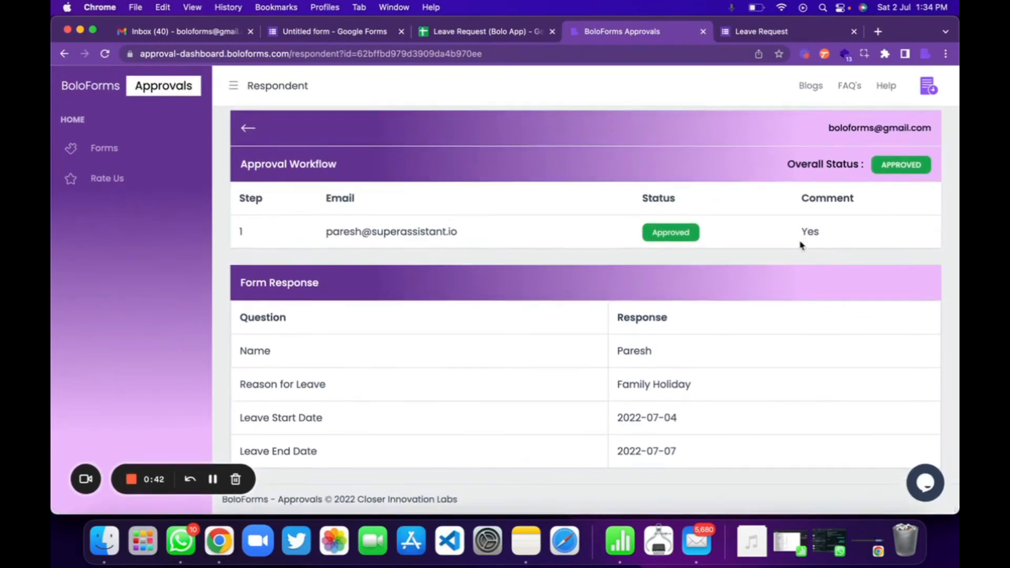
pyautogui.click(485, 33)
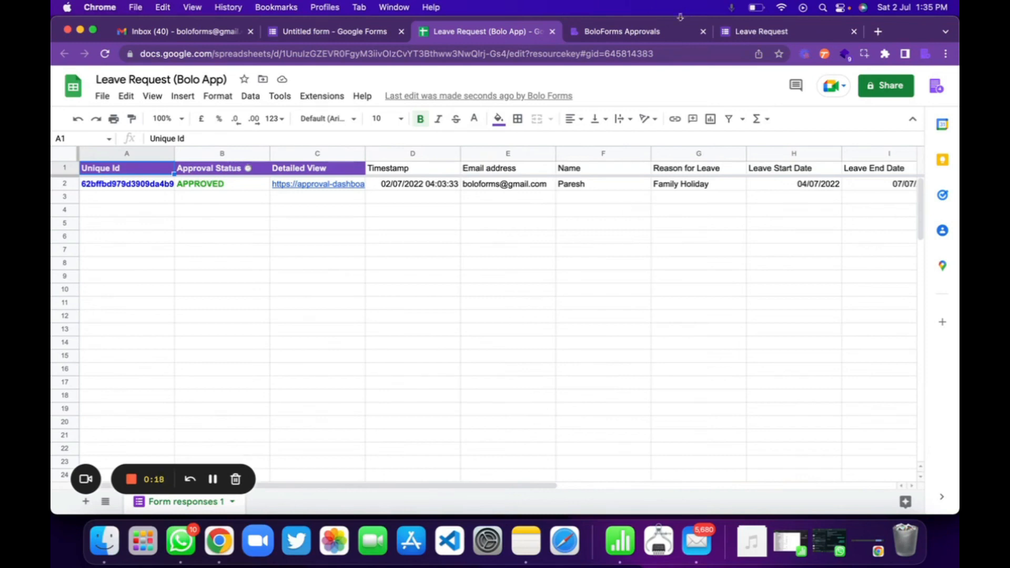
# Step: Return to the Leave Request form's questions and open the Form Approvals & Workflow Automation Software BPMS add-on
pyautogui.click(330, 34)
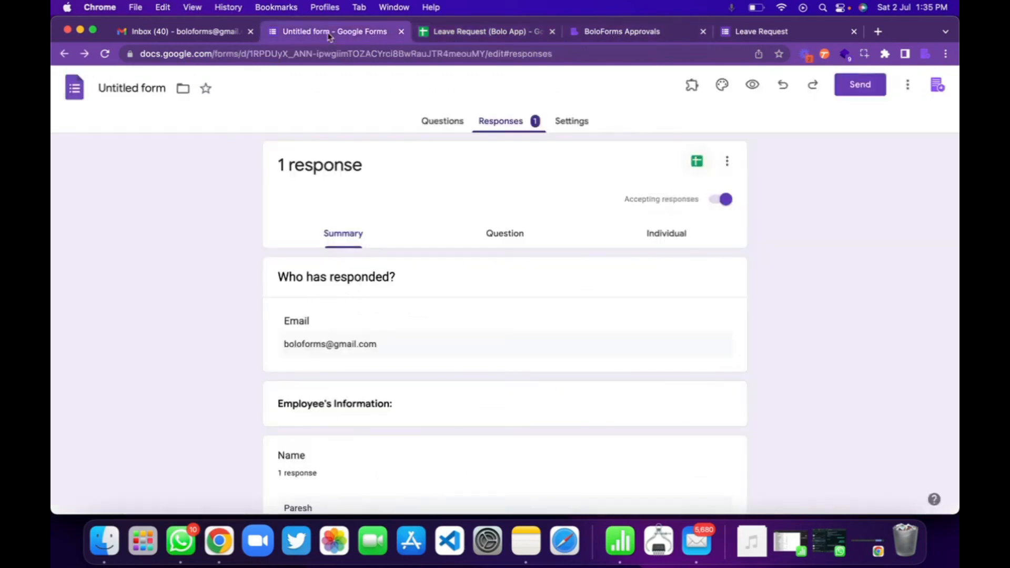
pyautogui.click(442, 122)
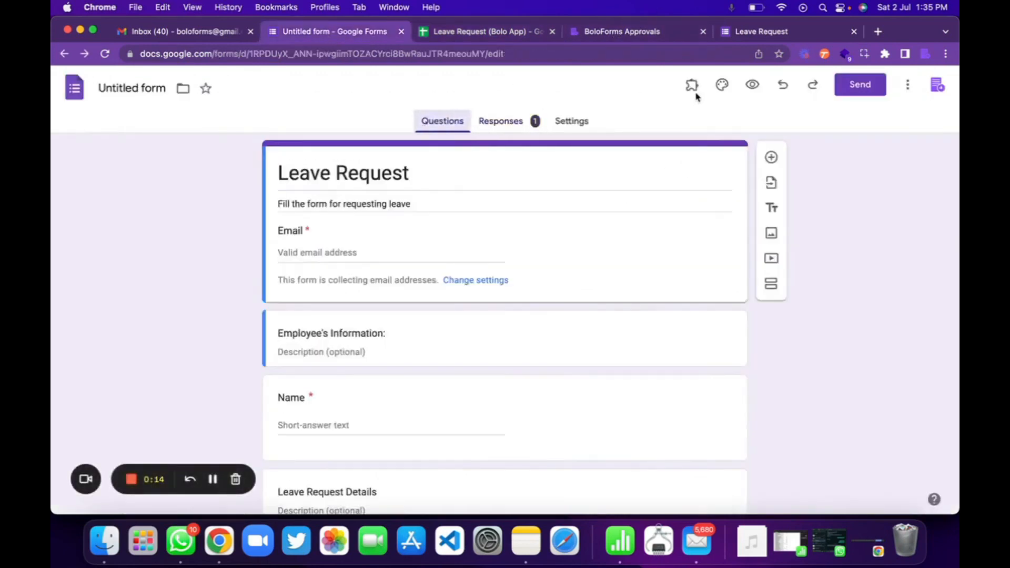
pyautogui.click(694, 87)
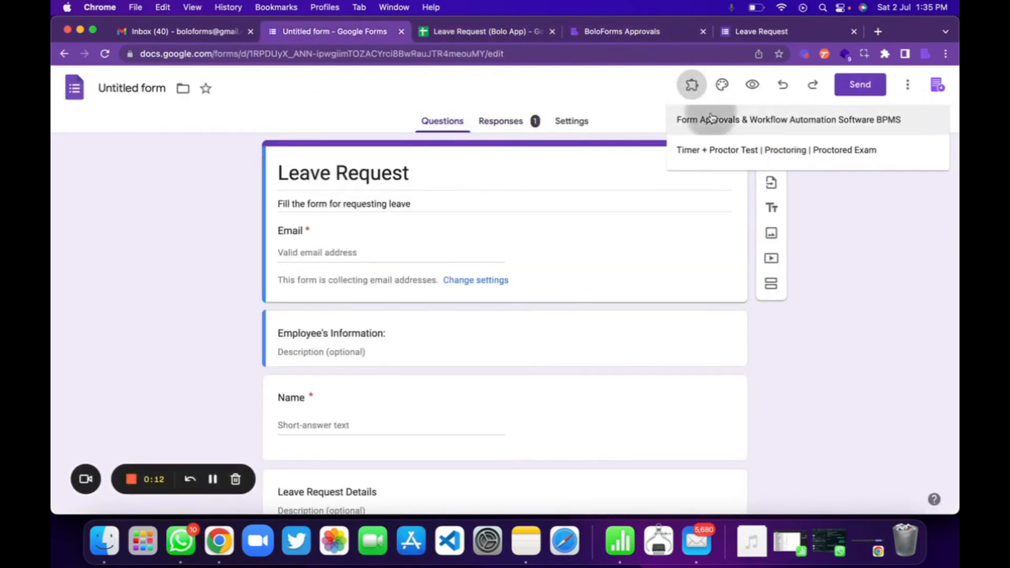
pyautogui.click(712, 119)
pyautogui.click(413, 159)
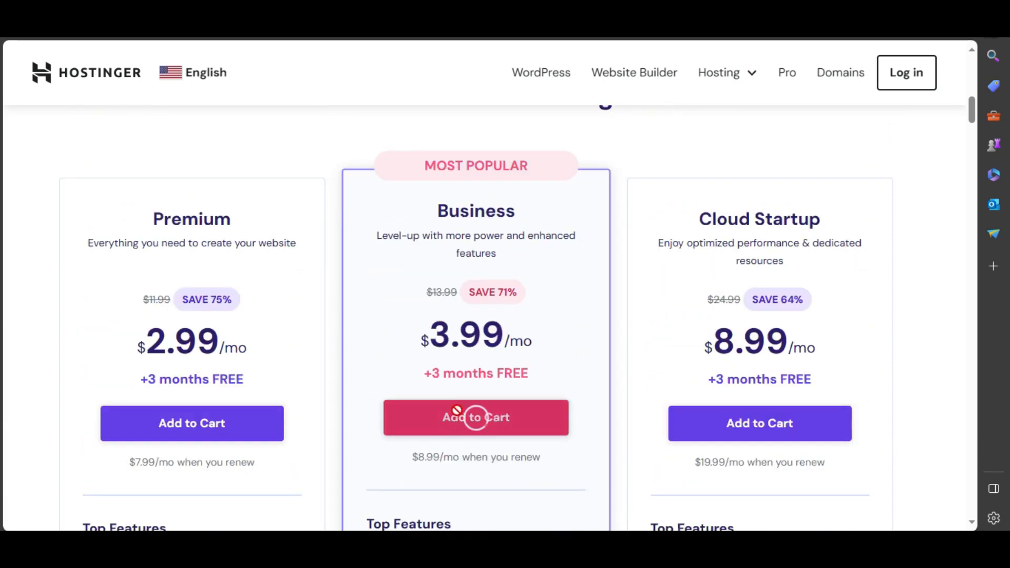
# Step: Look through the Business Web Hosting order page on the Hostinger website
pyautogui.middleClick(938, 290)
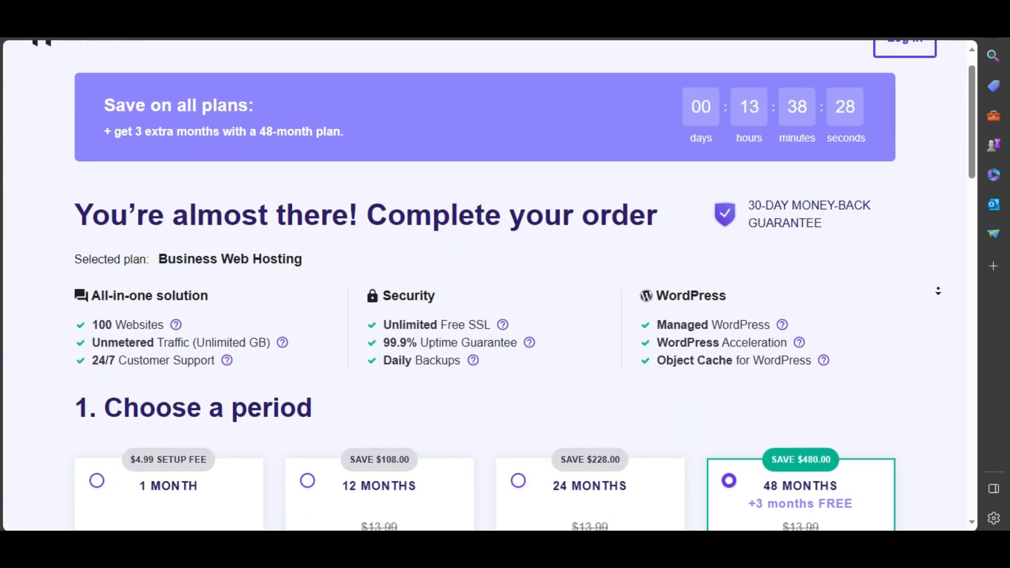